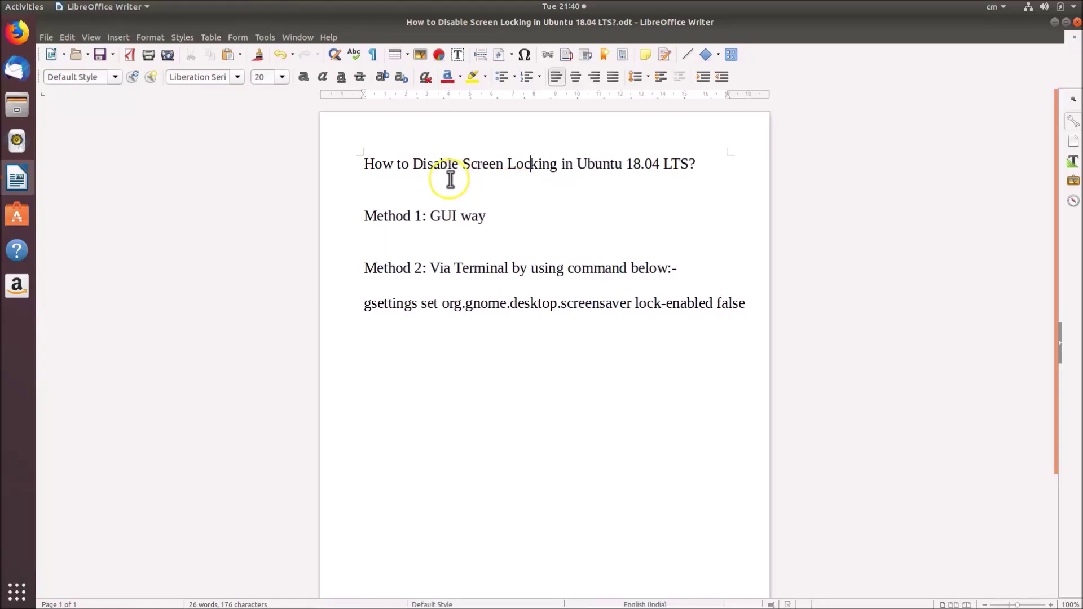
Step: Minimise the Writer document, open Settings from the system menu, then close it again
{"action": "left_click", "coordinate": [520, 180]}
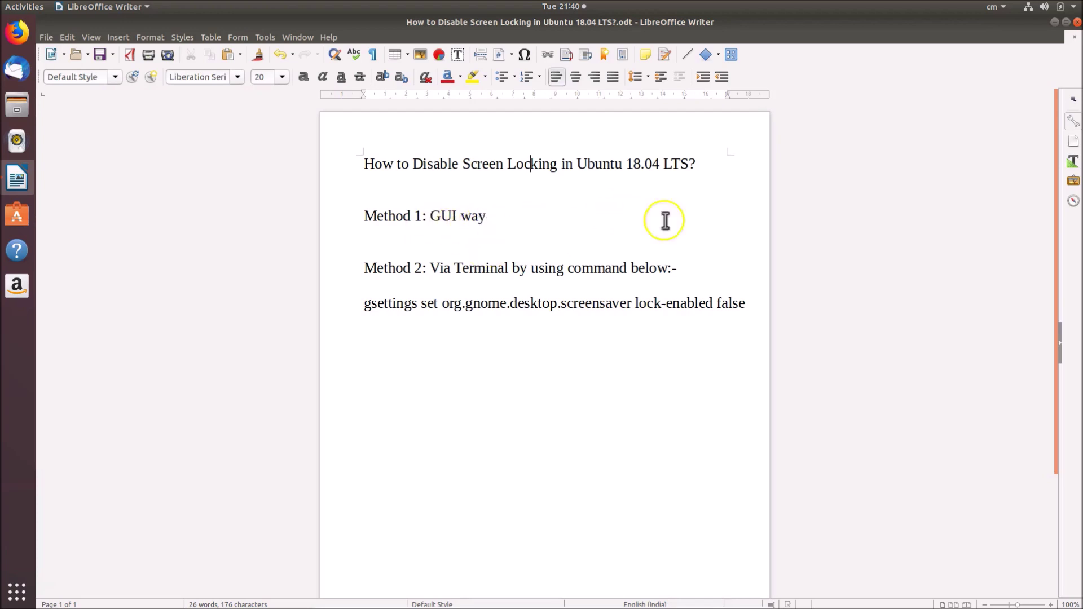
{"action": "left_click", "coordinate": [1054, 23]}
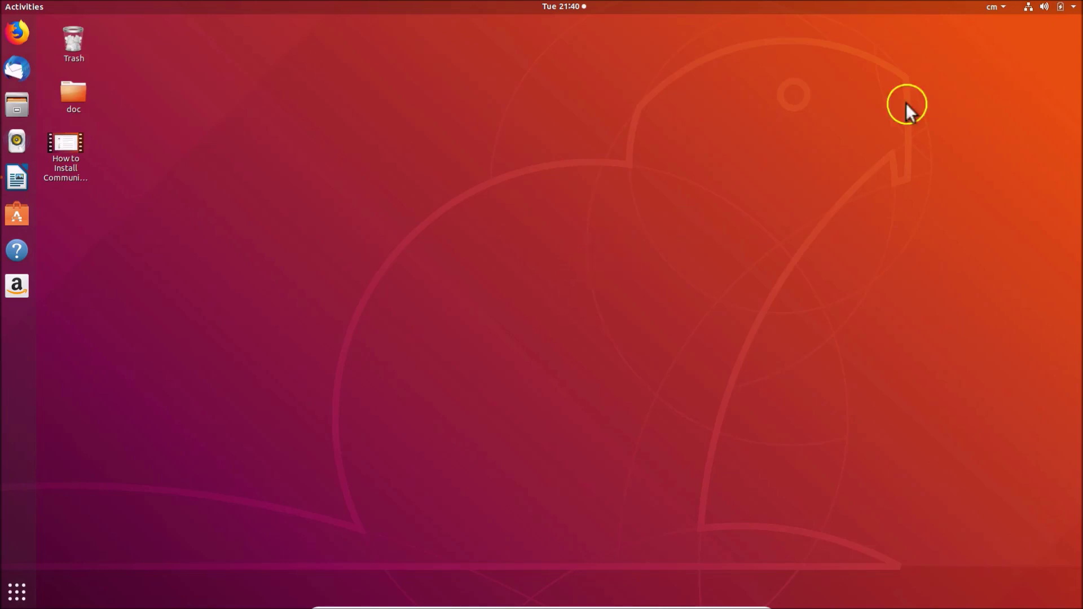
{"action": "left_click", "coordinate": [1053, 7]}
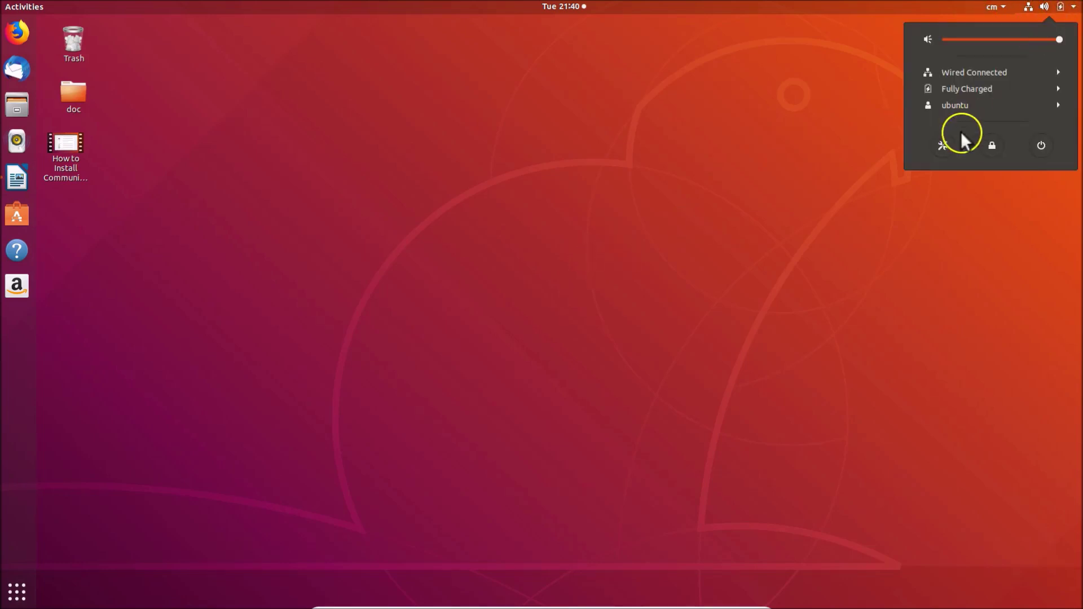
{"action": "left_click", "coordinate": [942, 145]}
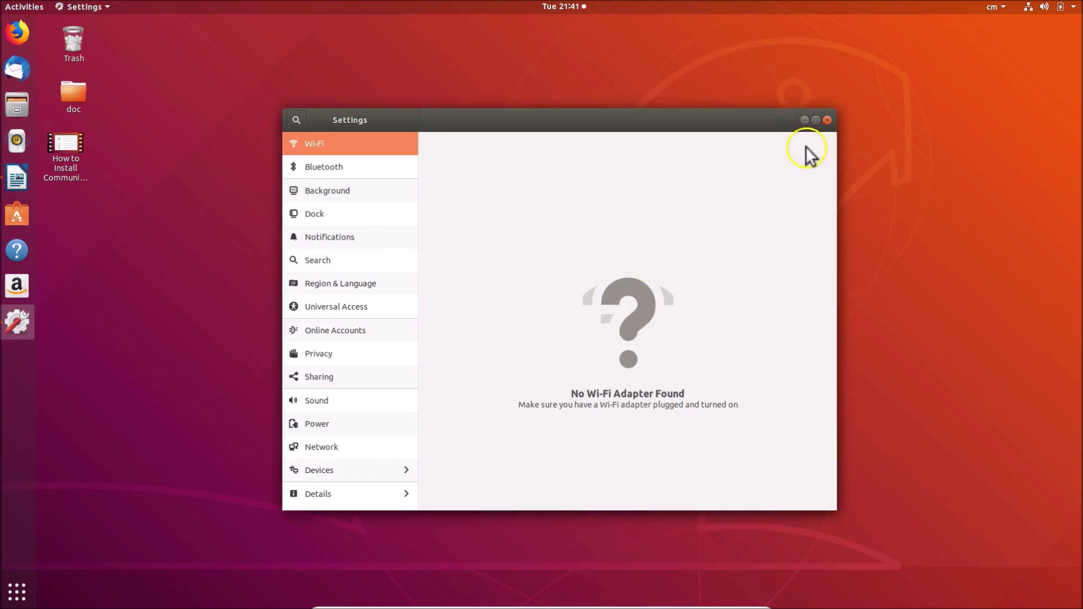
{"action": "left_click", "coordinate": [827, 120]}
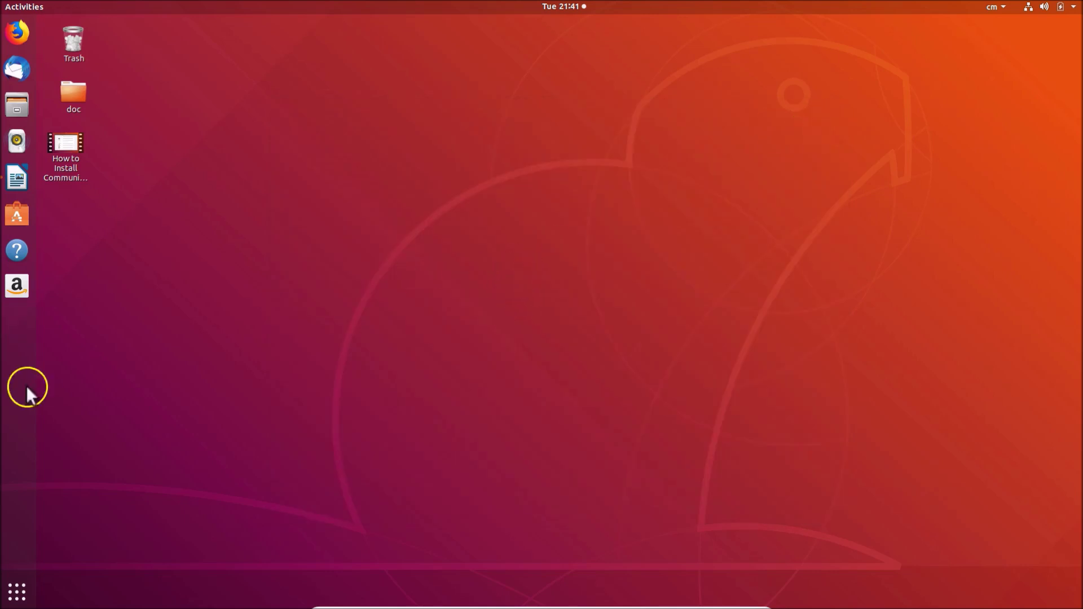
Step: Launch Settings by searching 'settings' in the application overview
{"action": "left_click", "coordinate": [18, 602]}
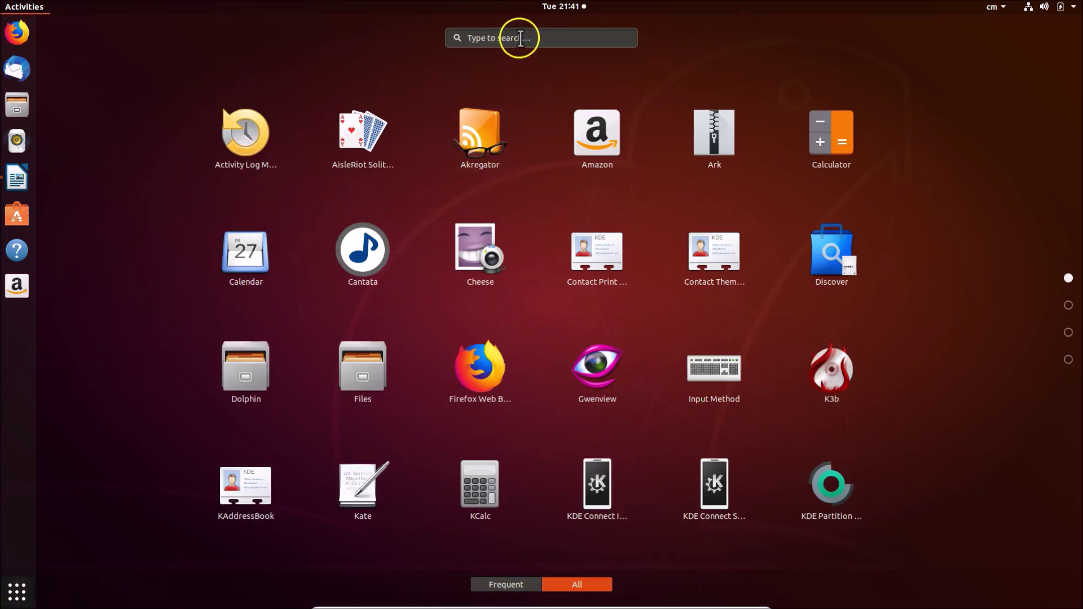
{"action": "left_click", "coordinate": [539, 38]}
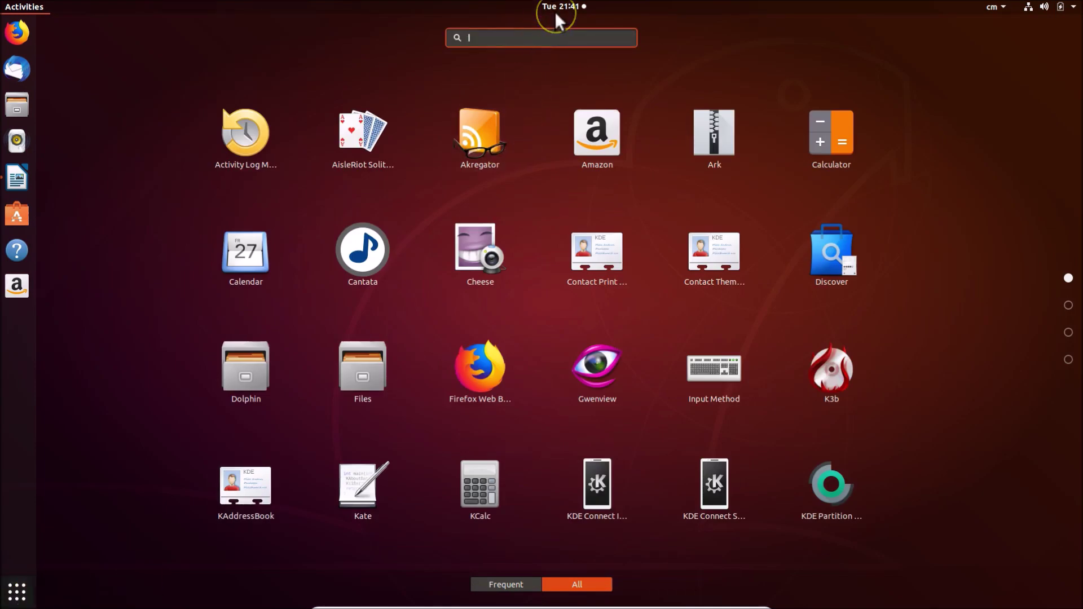
{"action": "type", "text": "setting"}
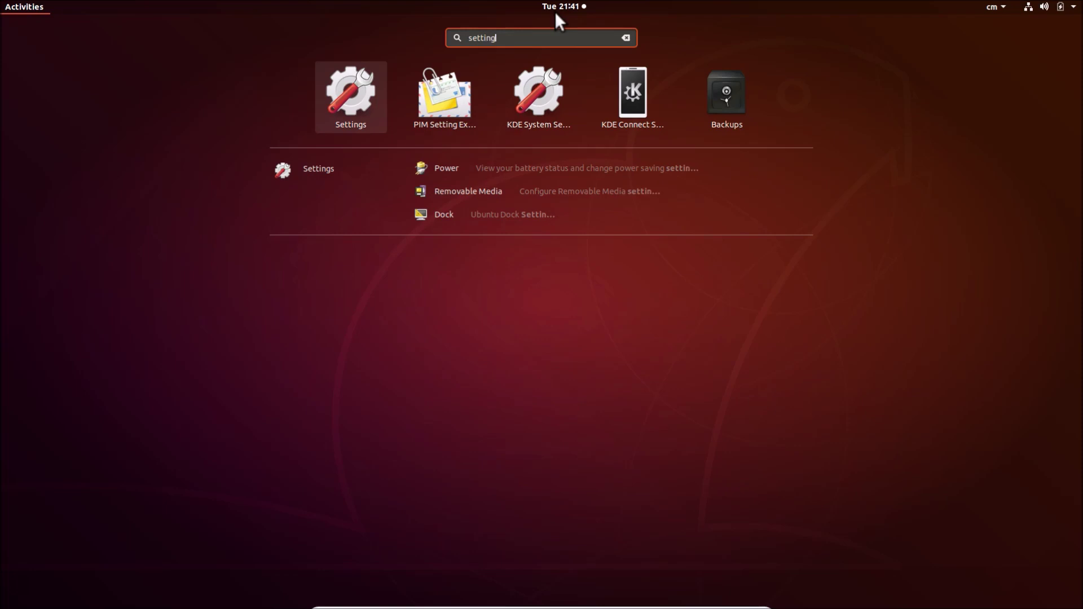
{"action": "type", "text": "s"}
{"action": "left_click", "coordinate": [368, 93]}
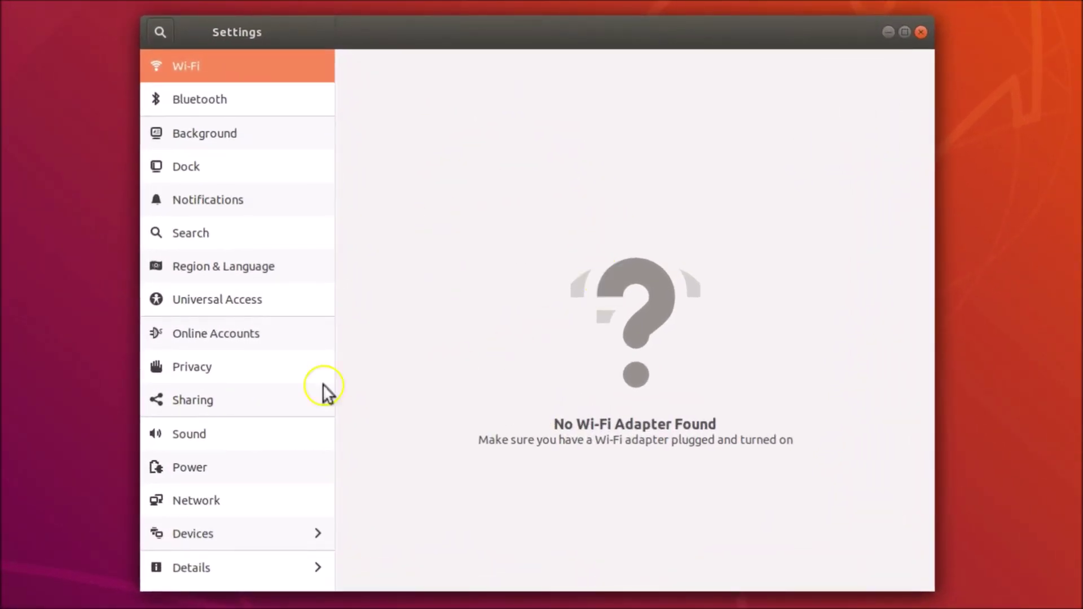
Step: Go to the Privacy page and open its Screen Lock options, currently locking after 5 minutes
{"action": "left_click", "coordinate": [215, 373]}
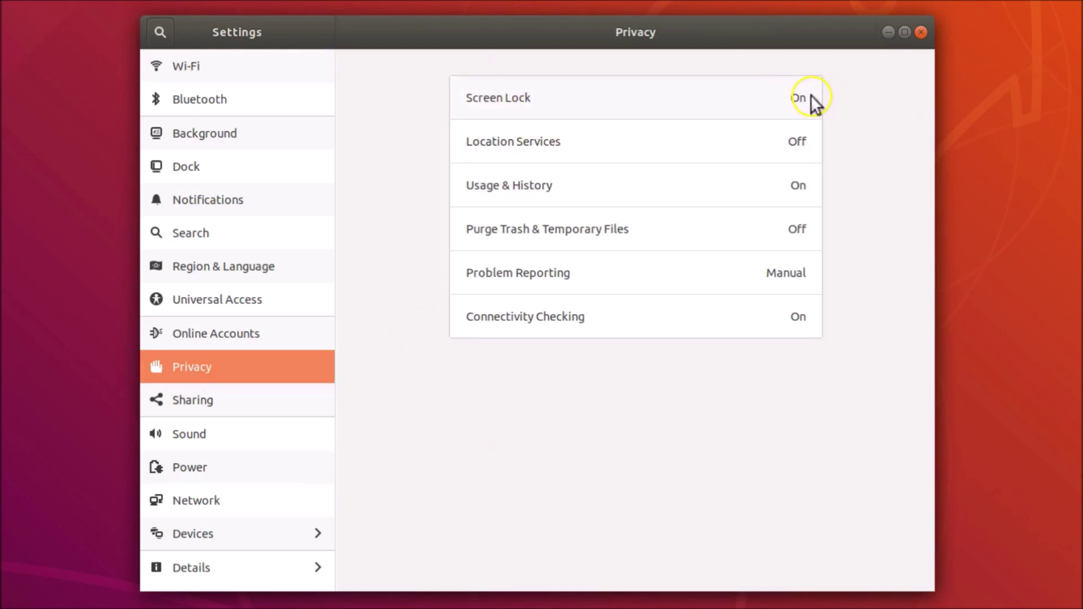
{"action": "left_click", "coordinate": [704, 102]}
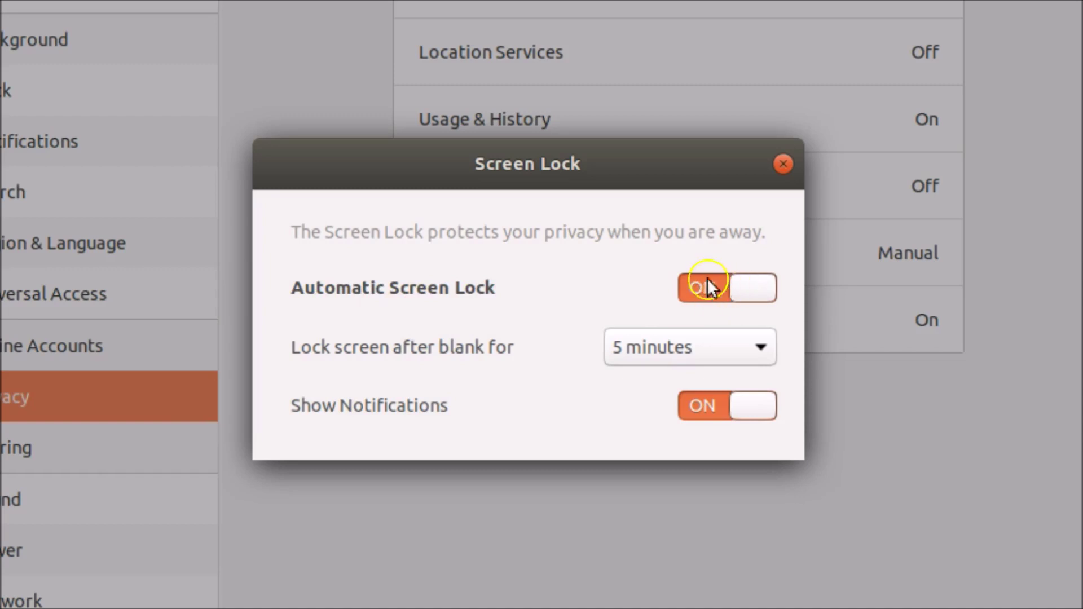
Step: Turn off Automatic Screen Lock and lock-screen notifications, close Settings, and restore the Writer guide
{"action": "left_click", "coordinate": [754, 303]}
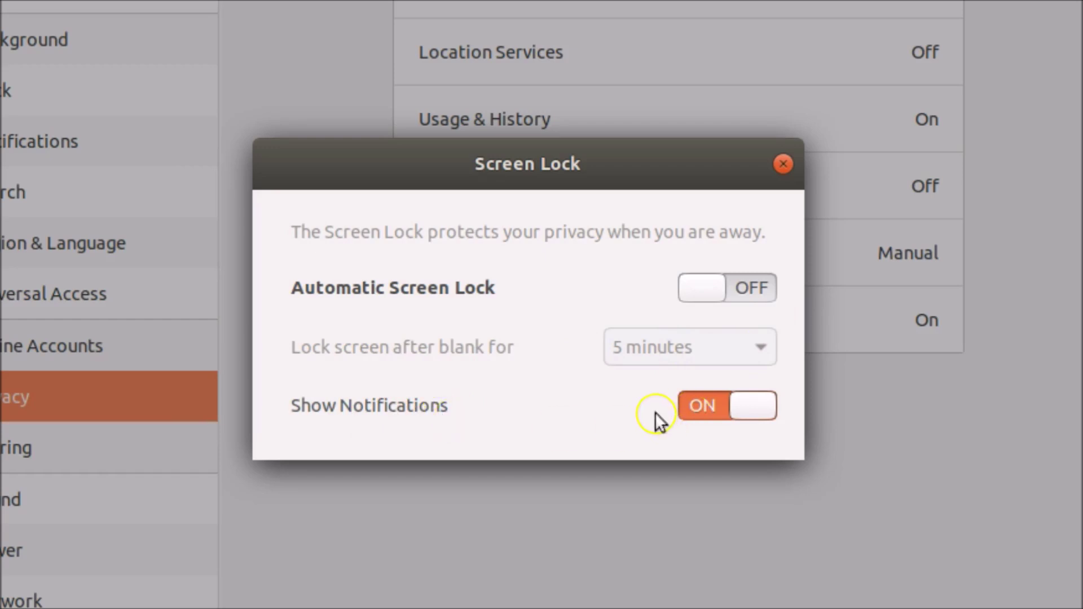
{"action": "left_click", "coordinate": [756, 413]}
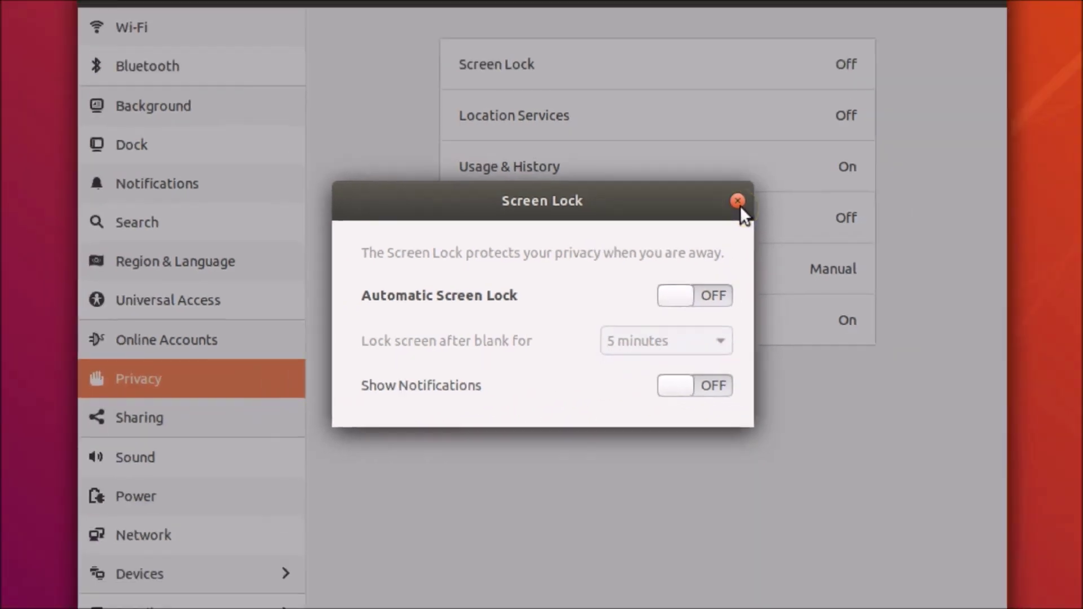
{"action": "left_click", "coordinate": [783, 165]}
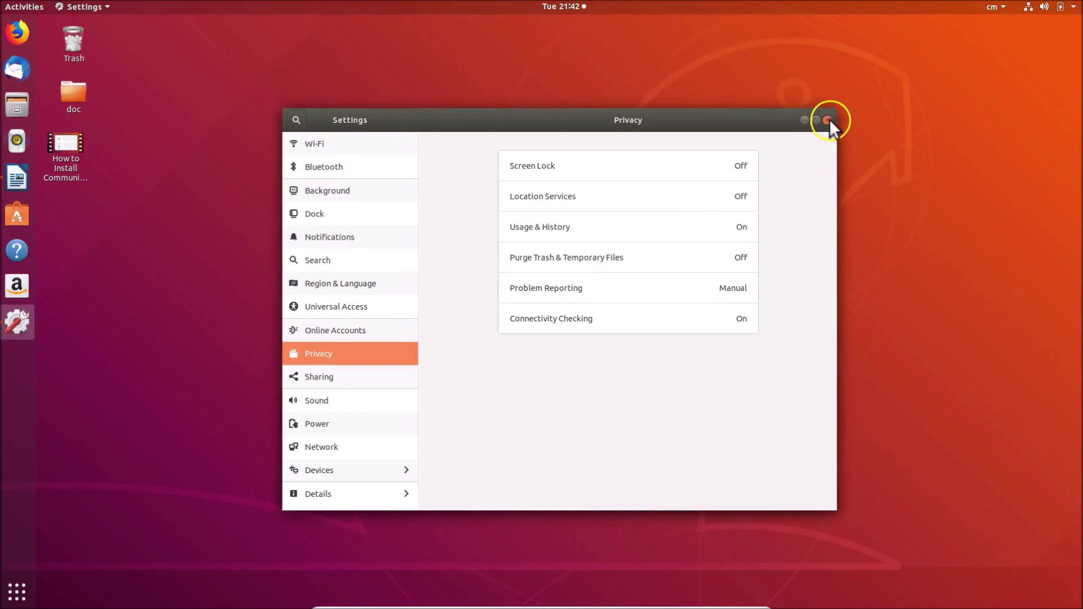
{"action": "left_click", "coordinate": [827, 120]}
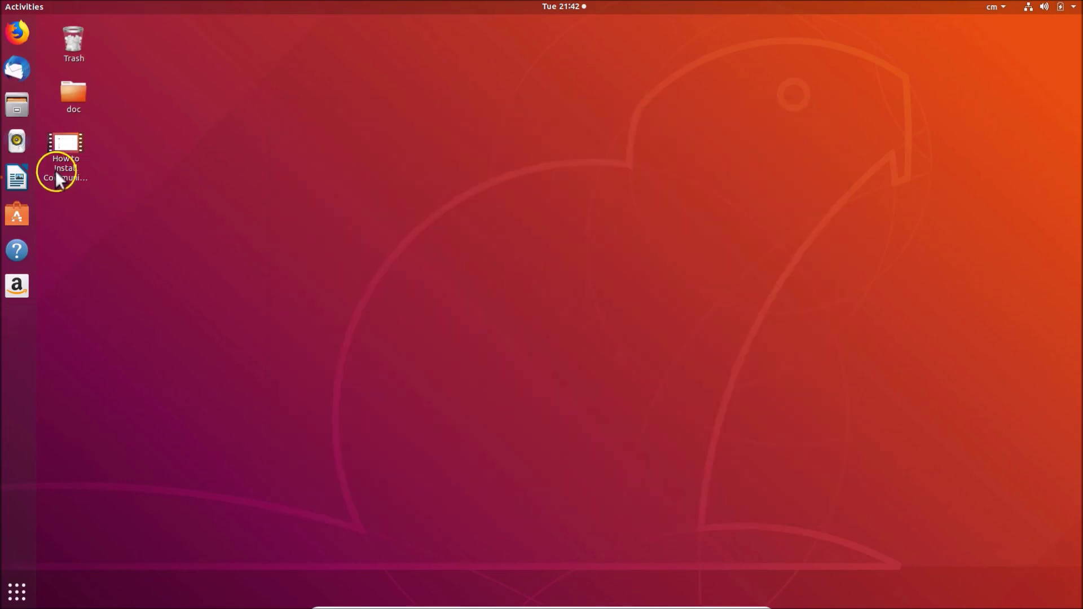
{"action": "left_click", "coordinate": [17, 174]}
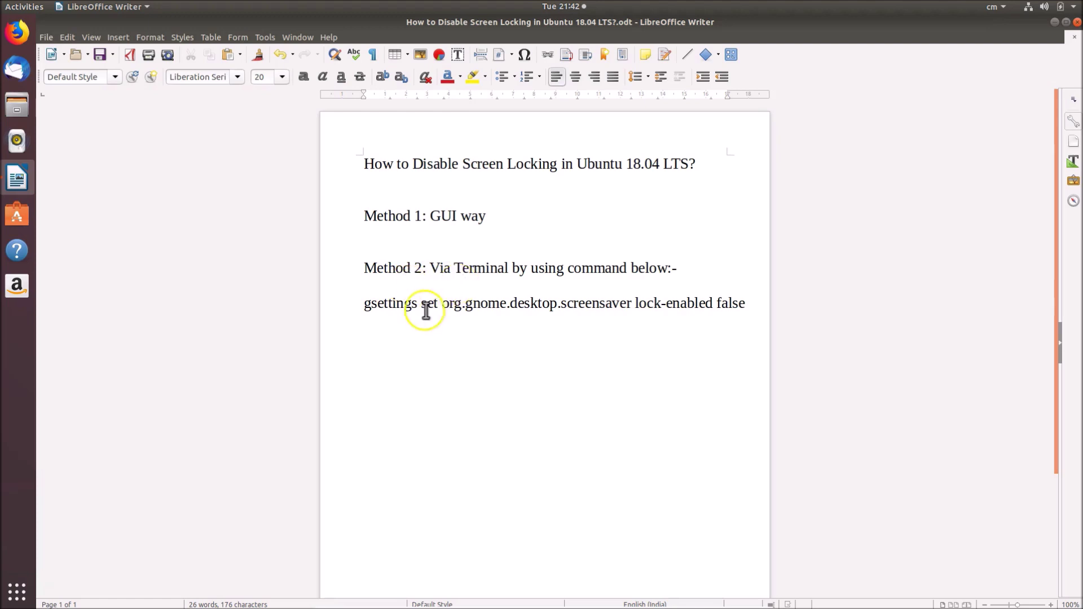
Step: Minimise the Writer how-to document to reveal the desktop
{"action": "left_click", "coordinate": [1054, 22]}
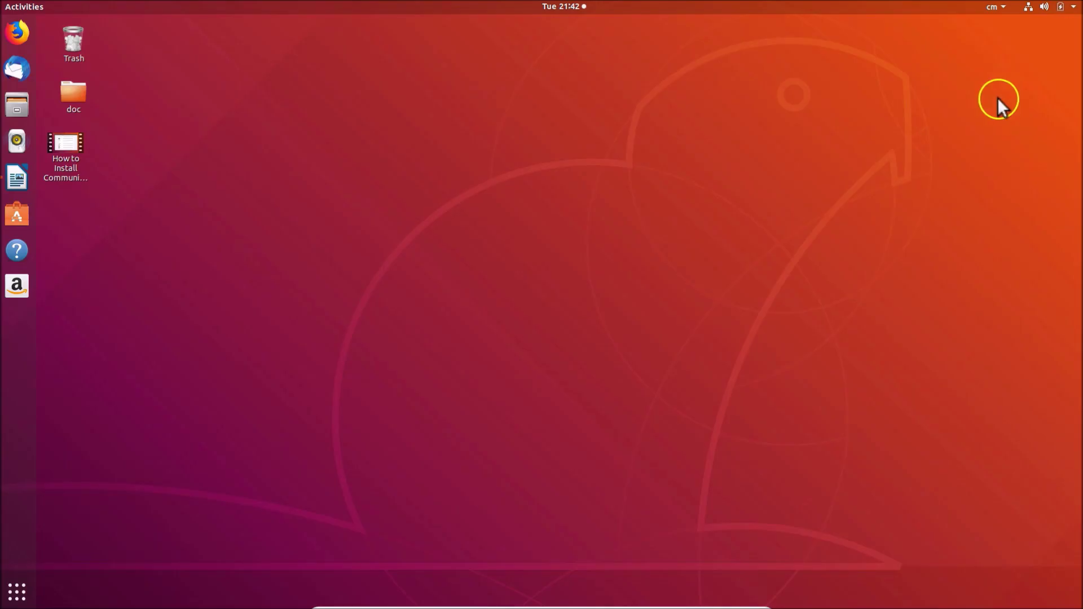
Step: Reopen Settings, switch Automatic Screen Lock back on, and close Settings again
{"action": "left_click", "coordinate": [1043, 7]}
{"action": "left_click", "coordinate": [942, 145]}
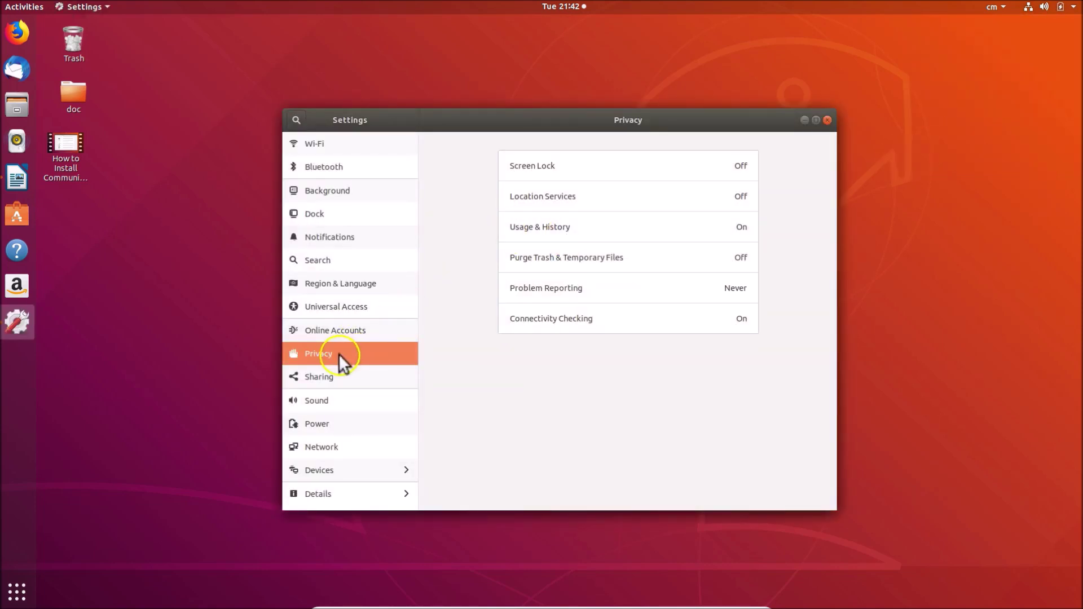
{"action": "left_click", "coordinate": [574, 174]}
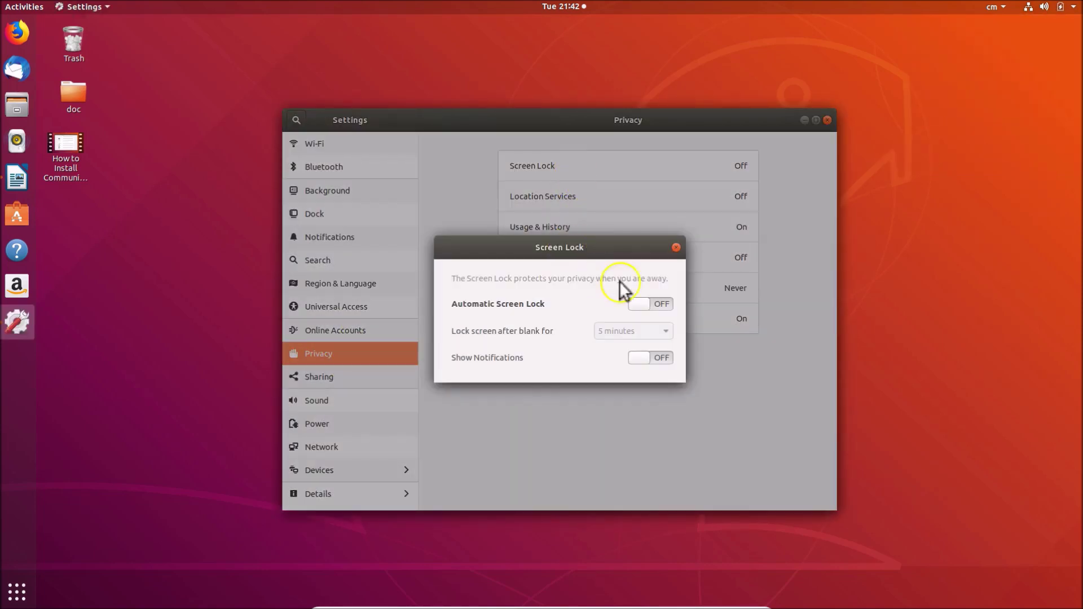
{"action": "left_click", "coordinate": [638, 305]}
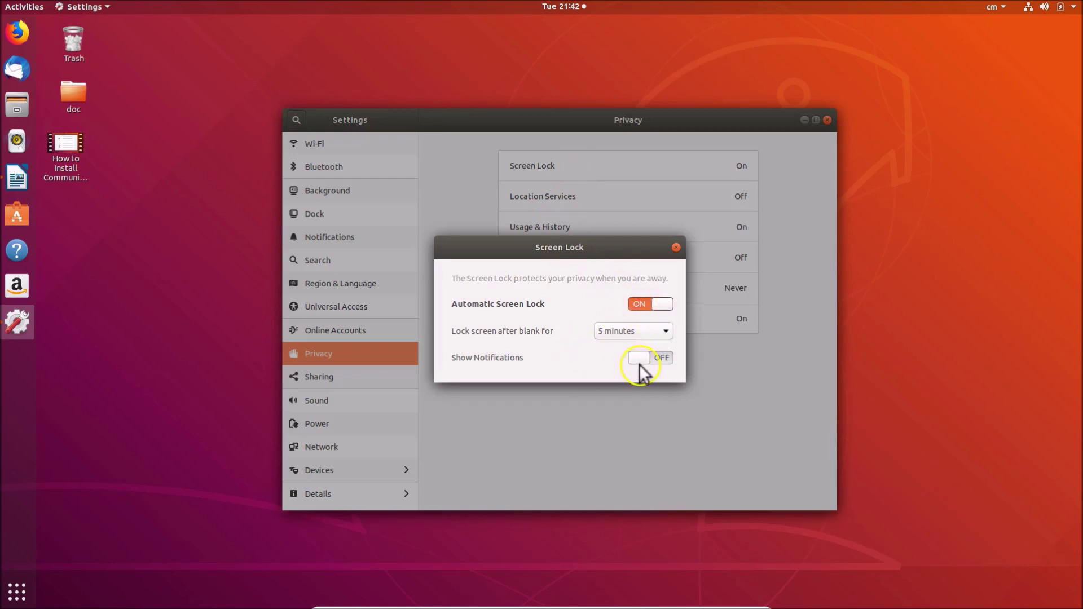
{"action": "left_click", "coordinate": [677, 247]}
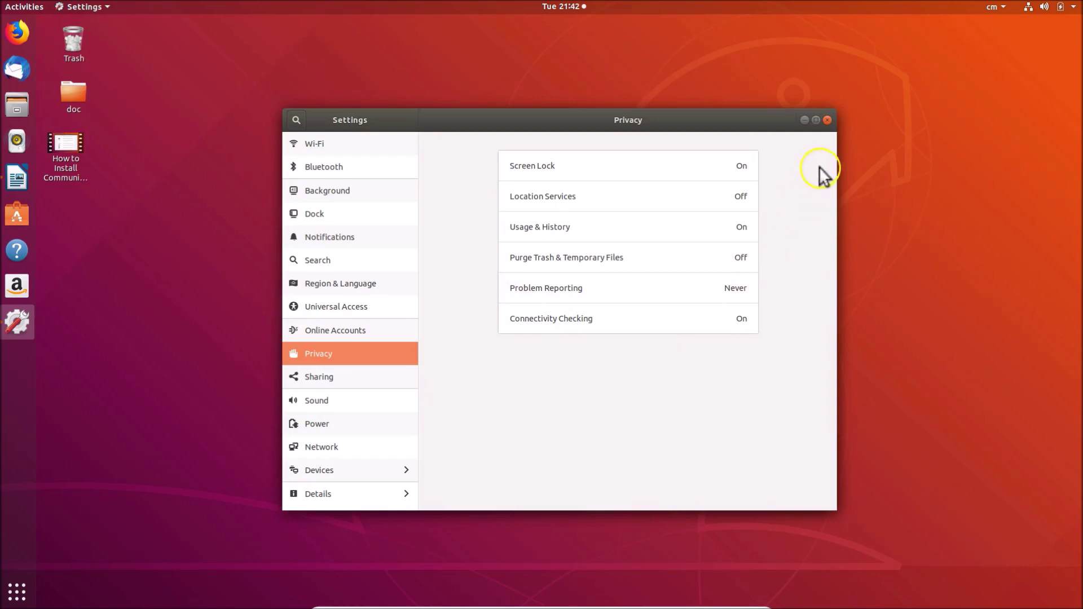
{"action": "left_click", "coordinate": [828, 119]}
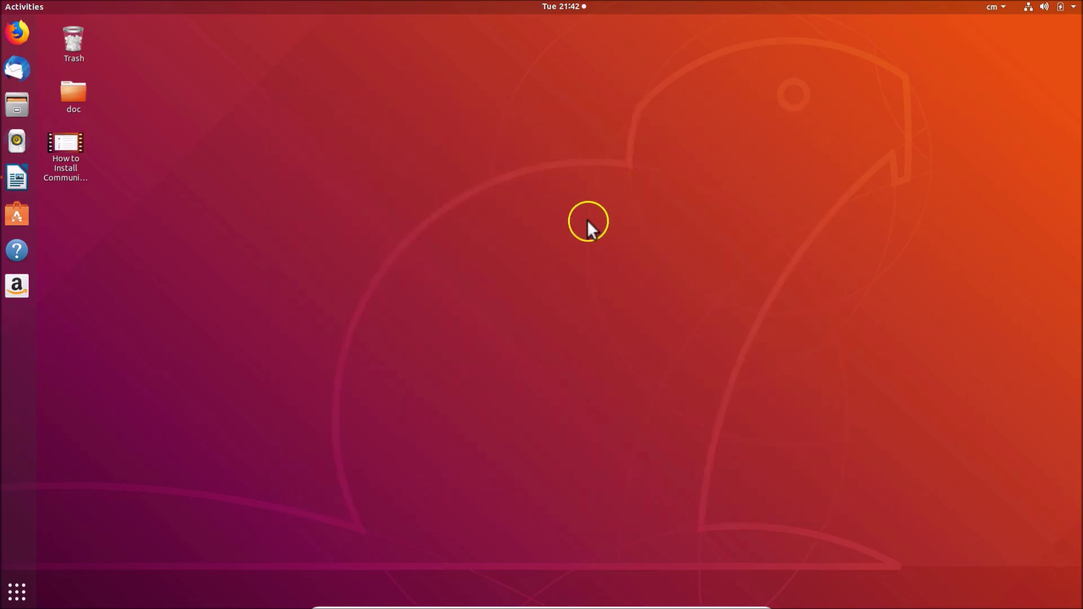
Step: Open a terminal, close it, reopen one with Ctrl+Alt+T, and bring the Writer guide forward
{"action": "right_click", "coordinate": [532, 204]}
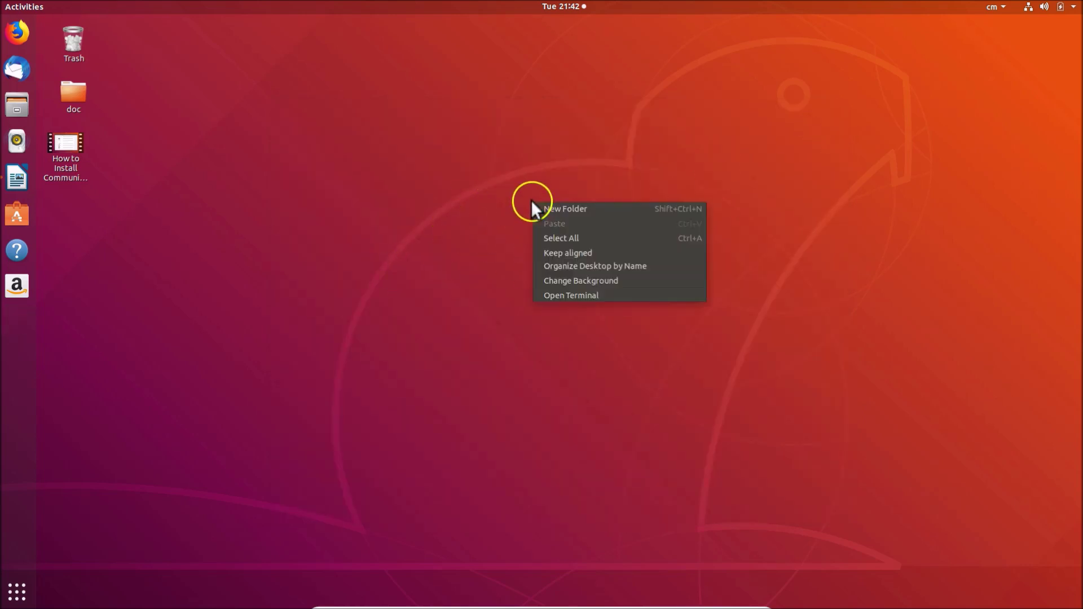
{"action": "left_click", "coordinate": [571, 296]}
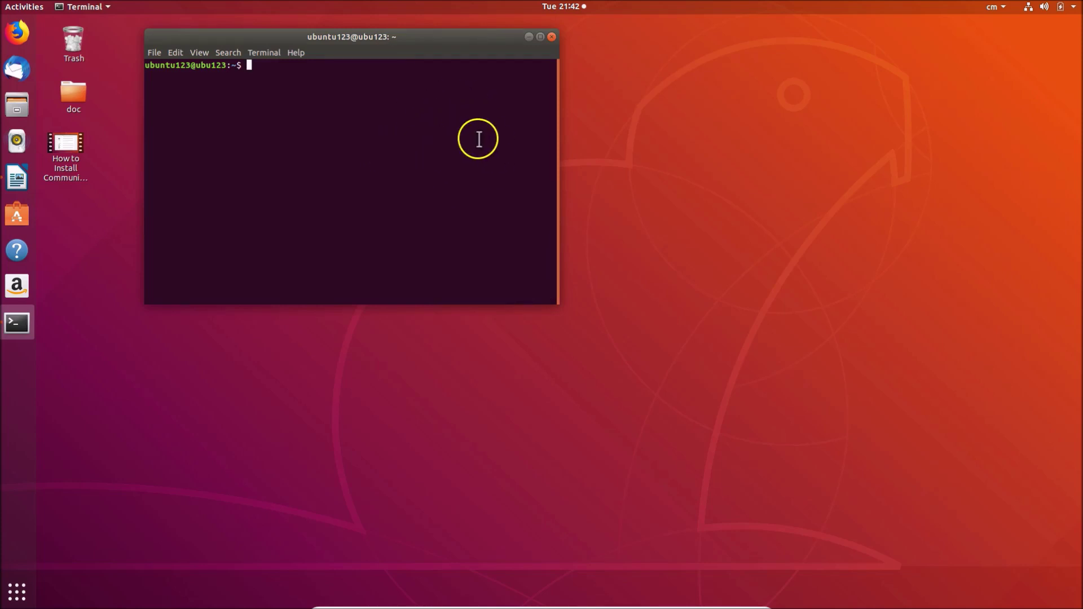
{"action": "left_click", "coordinate": [551, 37]}
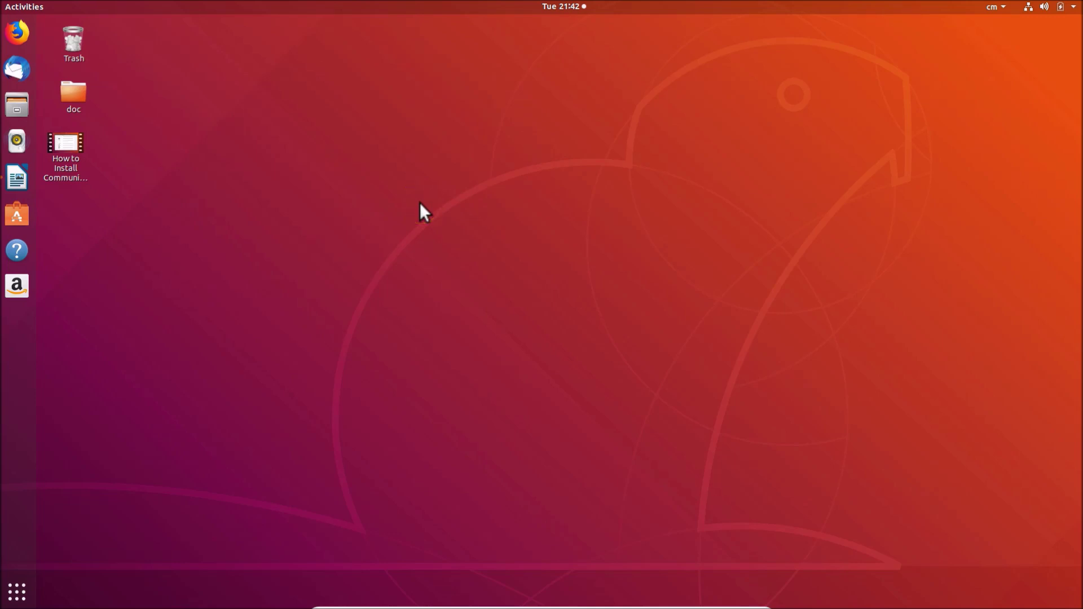
{"action": "key", "text": "ctrl+alt+t"}
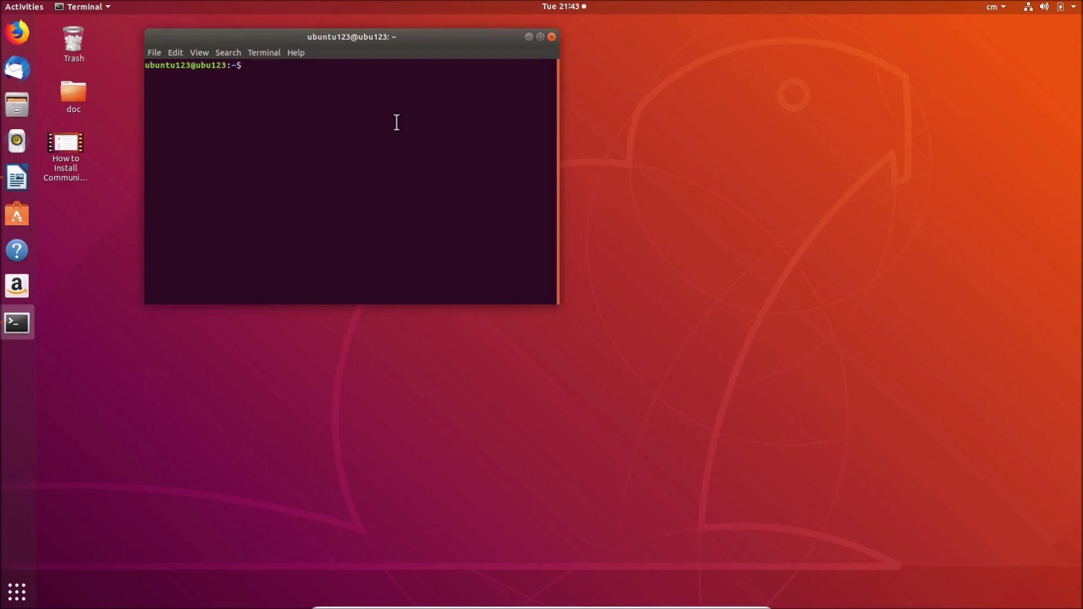
{"action": "left_click", "coordinate": [14, 179]}
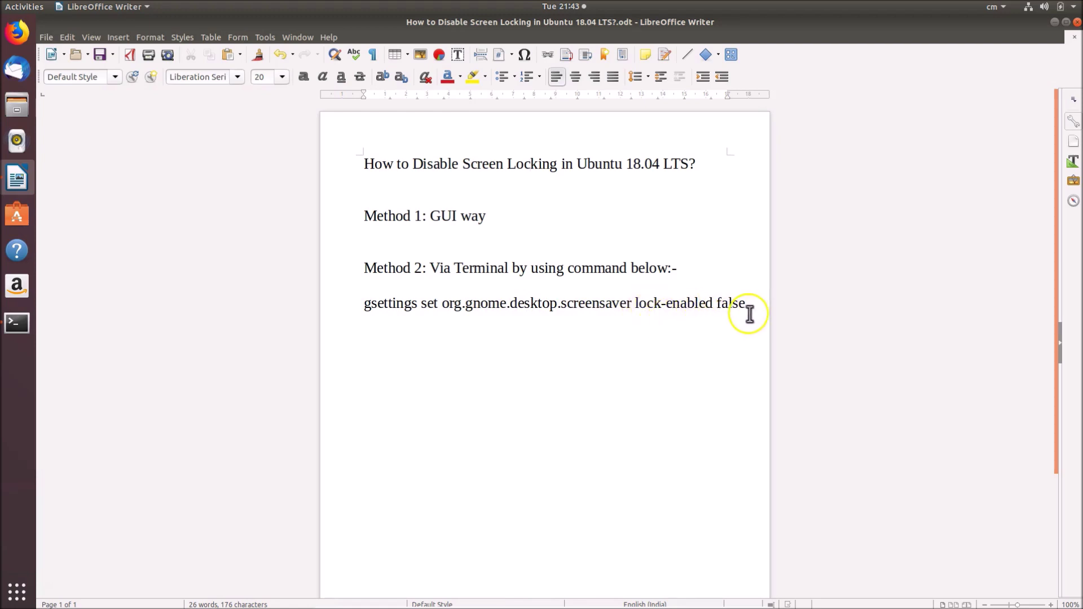
Step: Copy the gsettings command line from the guide and minimise Writer
{"action": "left_click", "coordinate": [367, 307]}
{"action": "left_click_drag", "start_coordinate": [368, 307], "coordinate": [745, 302]}
{"action": "right_click", "coordinate": [713, 299]}
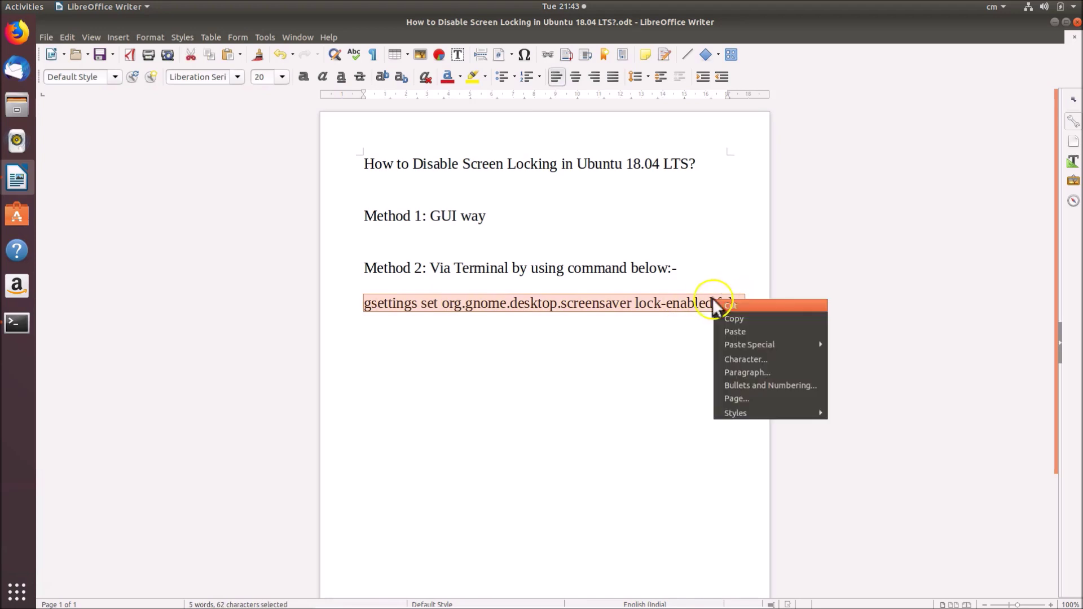
{"action": "left_click", "coordinate": [743, 318]}
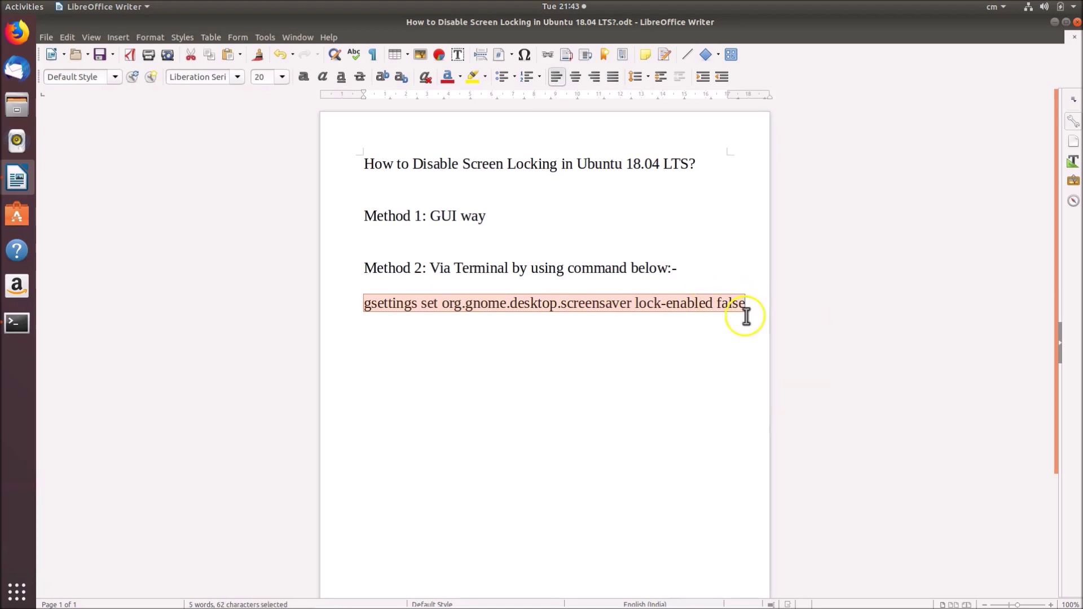
{"action": "left_click", "coordinate": [1054, 22]}
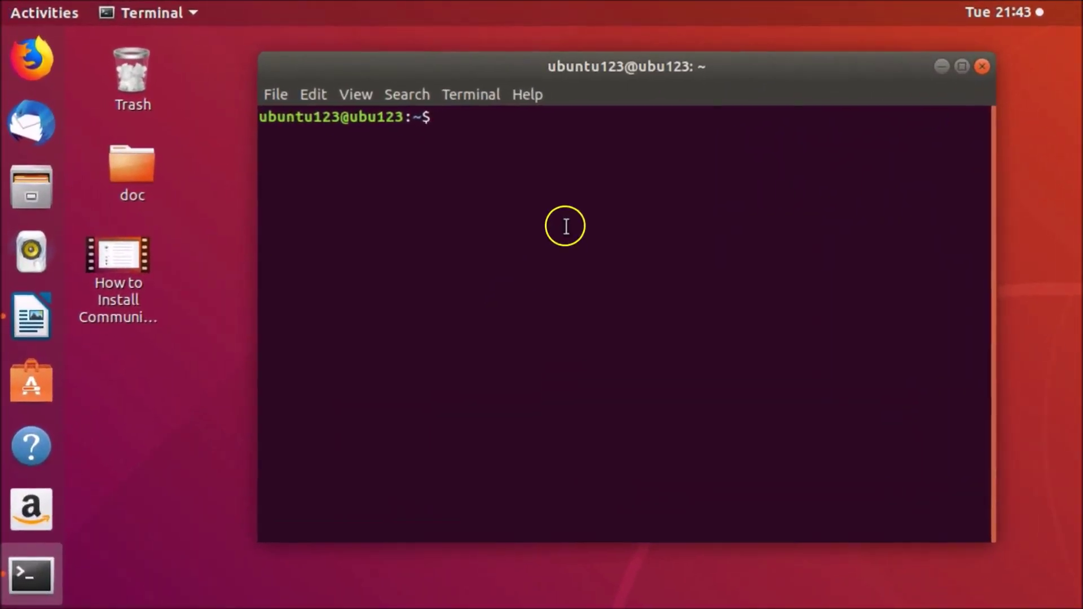
Step: Paste and run 'gsettings set org.gnome.desktop.screensaver lock-enabled false', then close the terminal
{"action": "right_click", "coordinate": [584, 182]}
{"action": "left_click", "coordinate": [641, 237]}
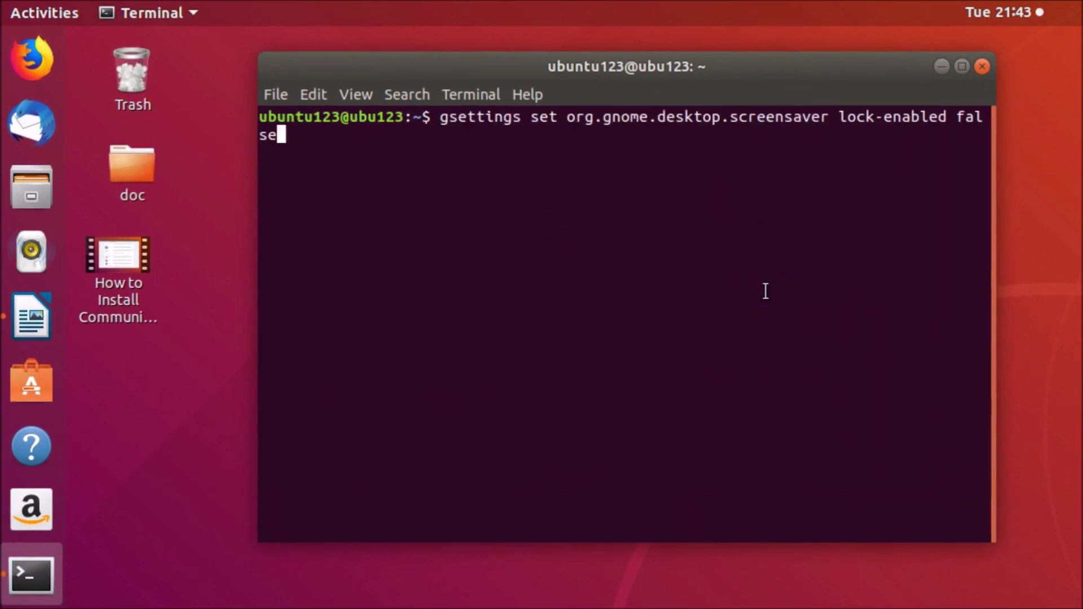
{"action": "key", "text": "Return"}
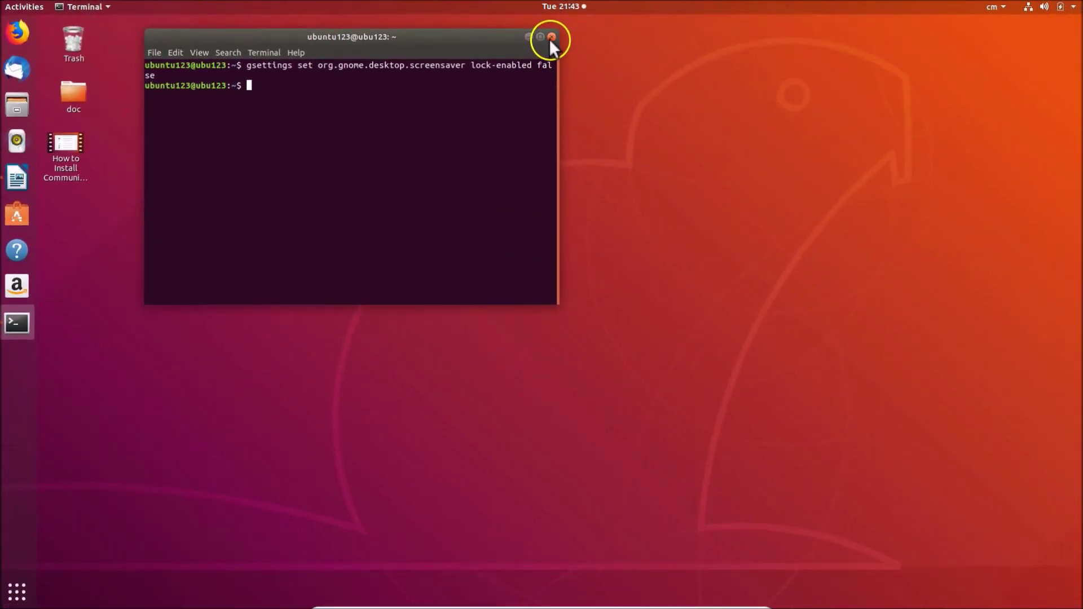
{"action": "left_click", "coordinate": [551, 37]}
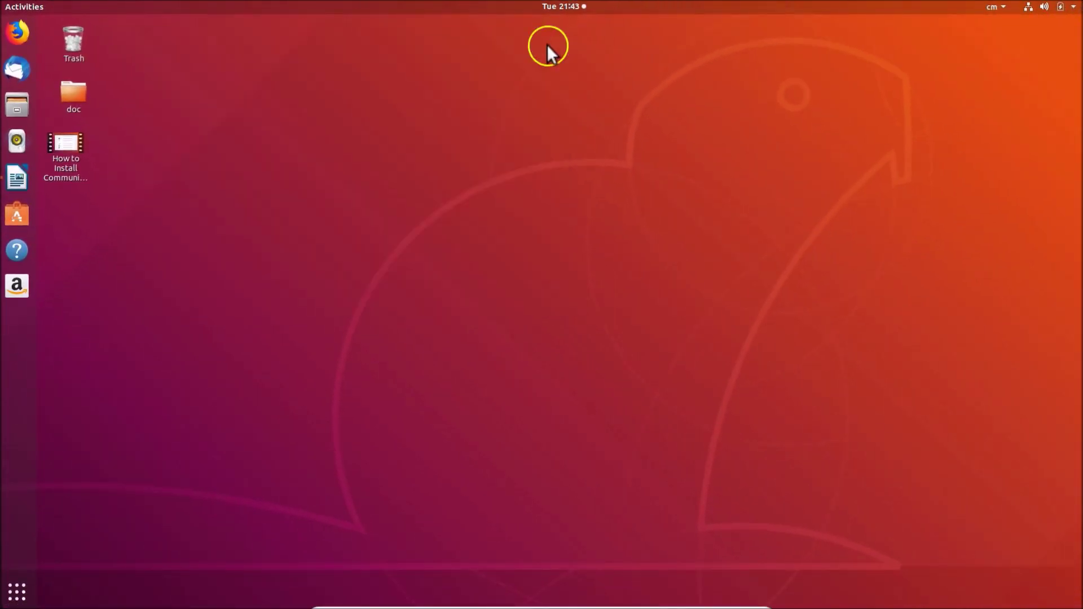
{"action": "left_click", "coordinate": [1071, 8]}
{"action": "left_click", "coordinate": [945, 145]}
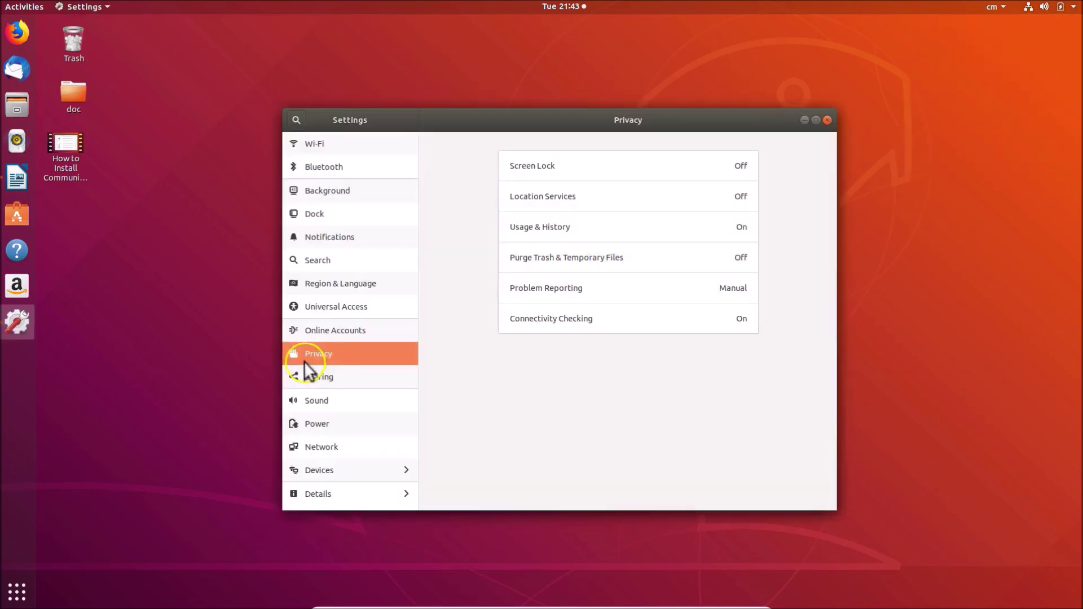
{"action": "left_click", "coordinate": [547, 165]}
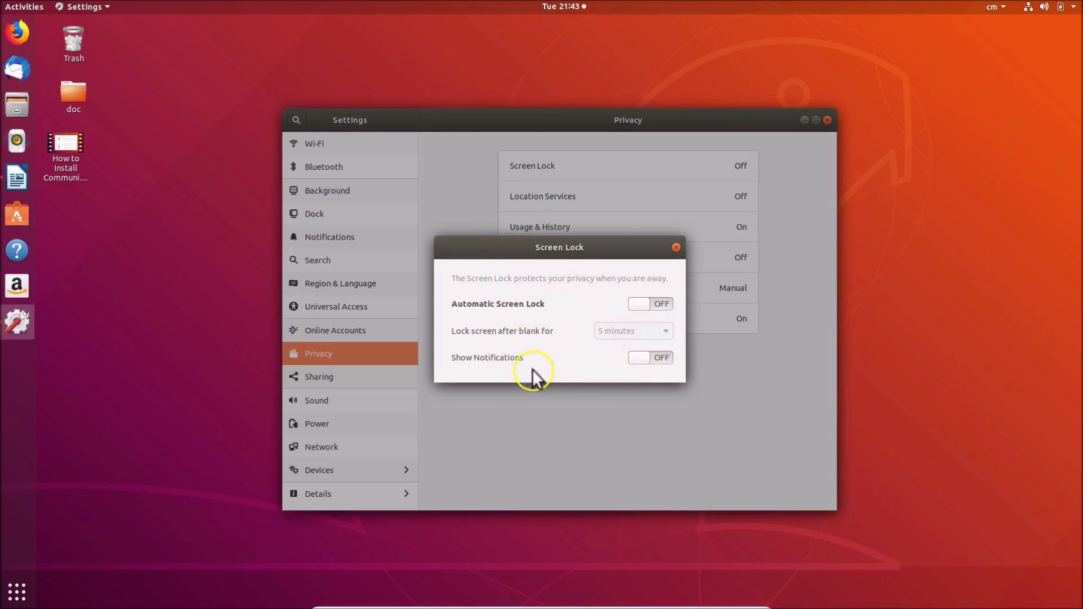
{"action": "left_click", "coordinate": [675, 247]}
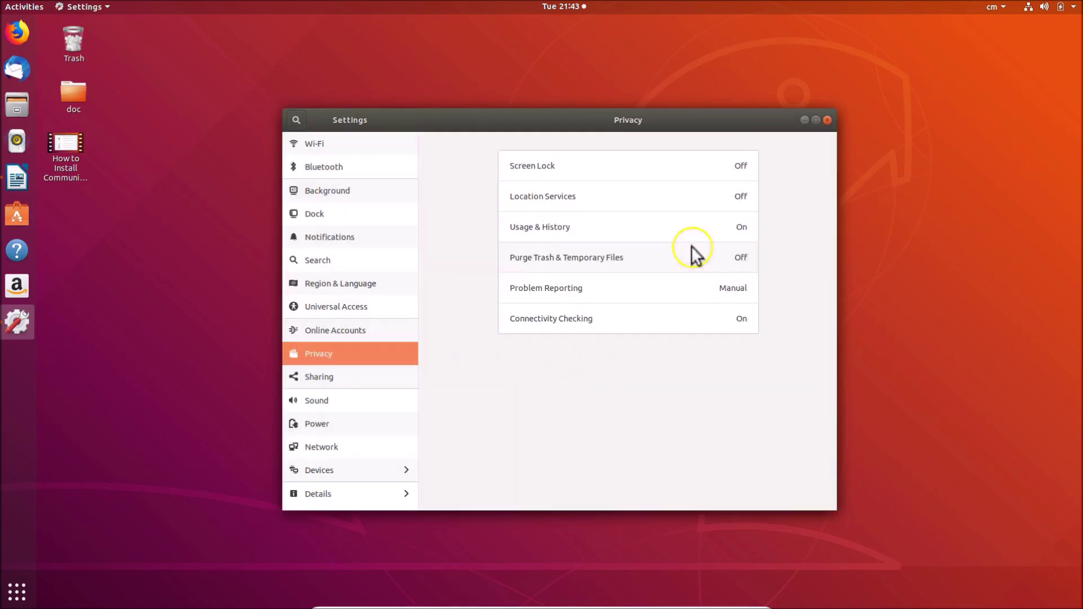
{"action": "left_click", "coordinate": [827, 121]}
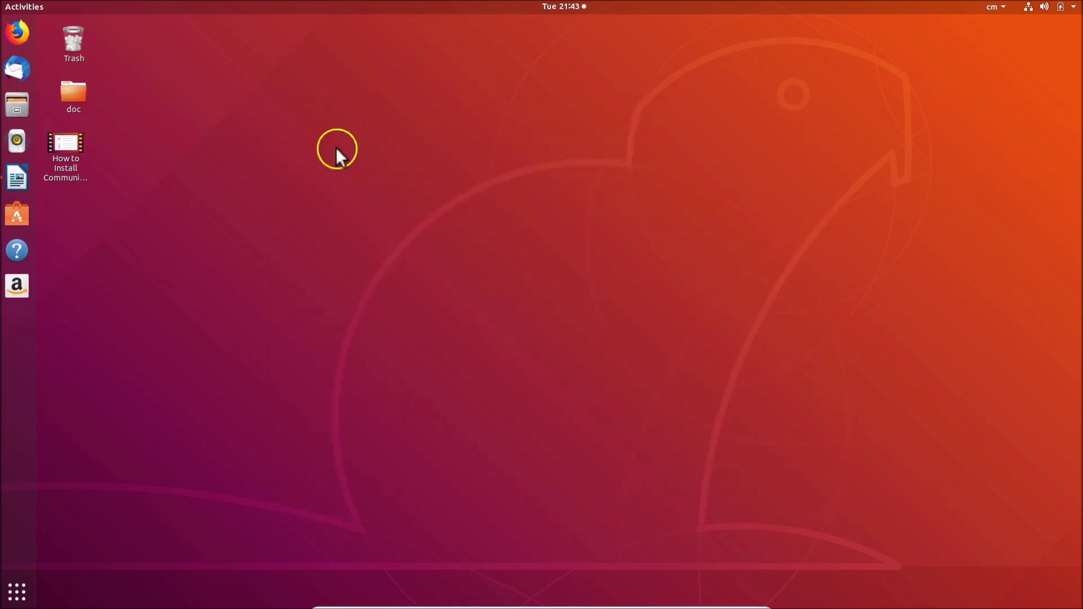
Step: Restore the Writer guide and clear the selection on its gsettings line
{"action": "left_click", "coordinate": [27, 178]}
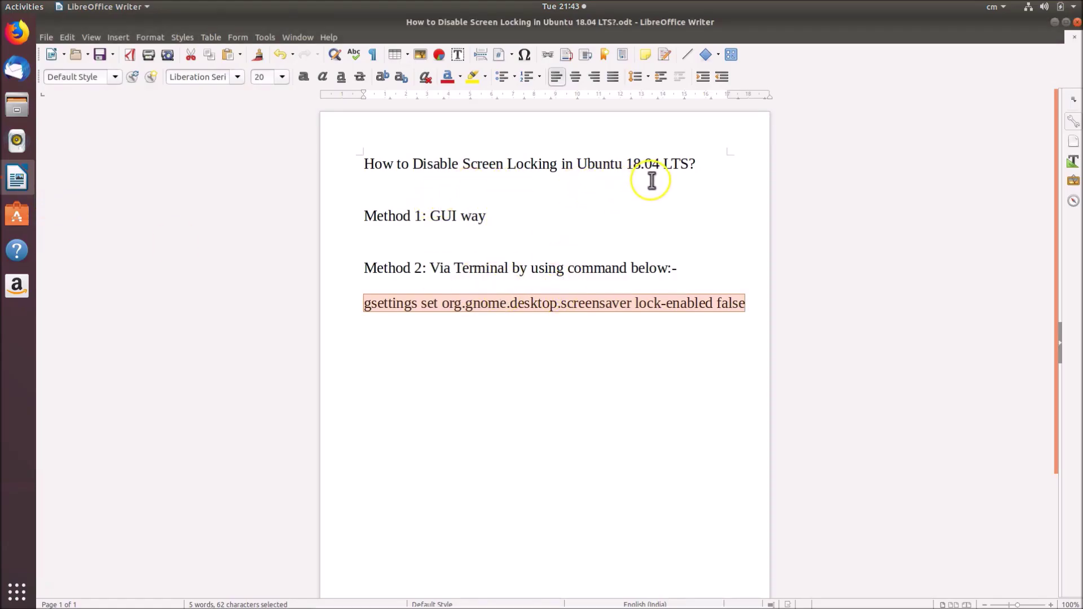
{"action": "left_click", "coordinate": [519, 193]}
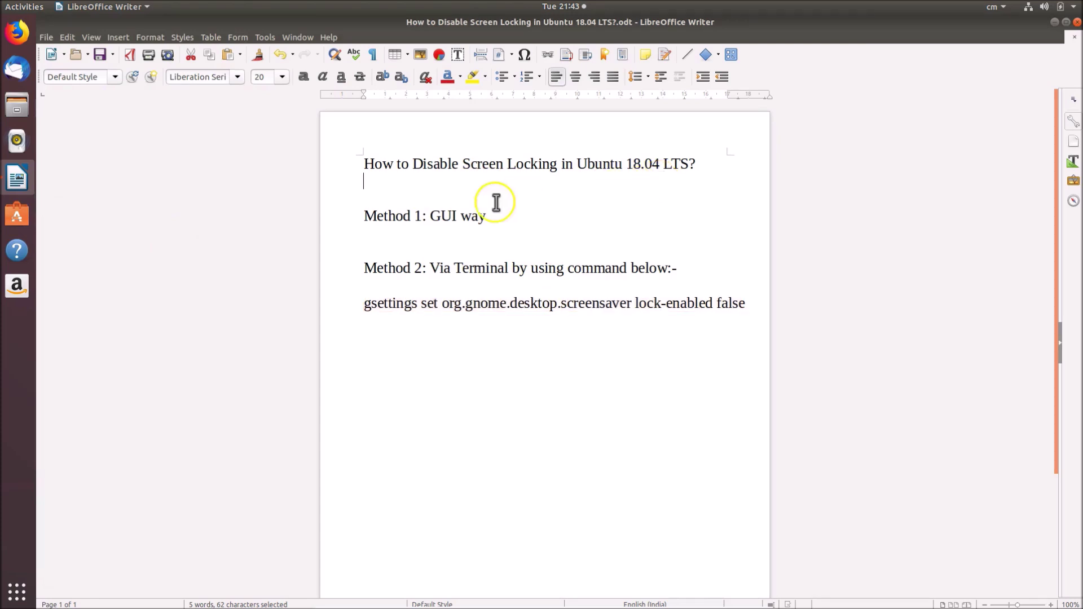